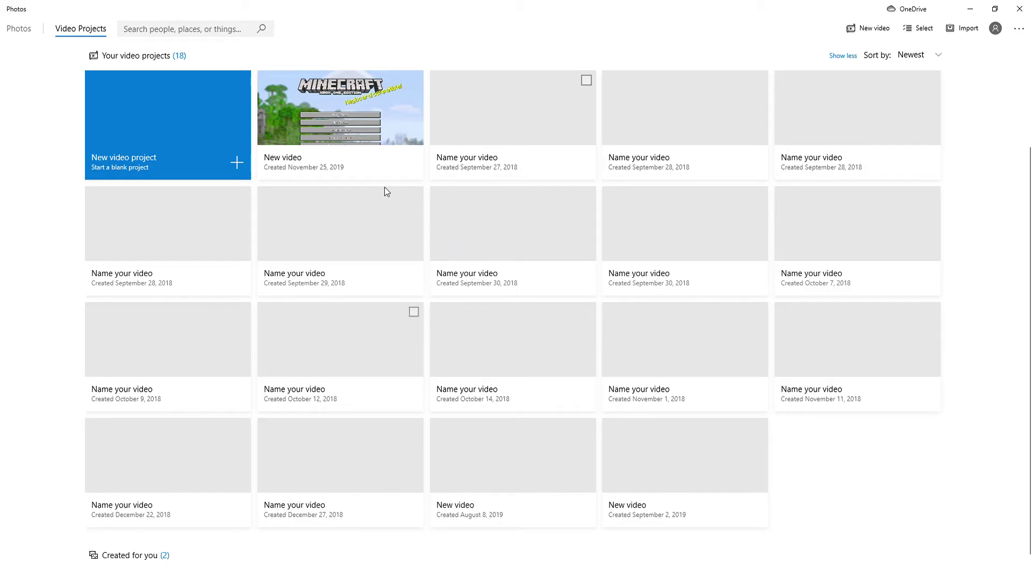
Step: Open the Minecraft 'New video' project from the video projects gallery
{"action": "left_click", "coordinate": [324, 127]}
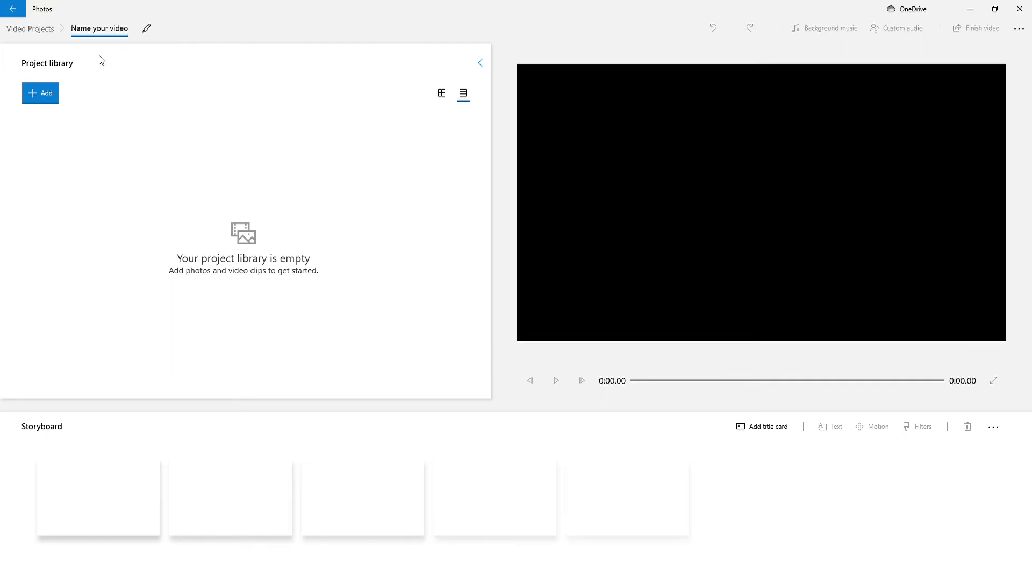
{"action": "left_click", "coordinate": [12, 11]}
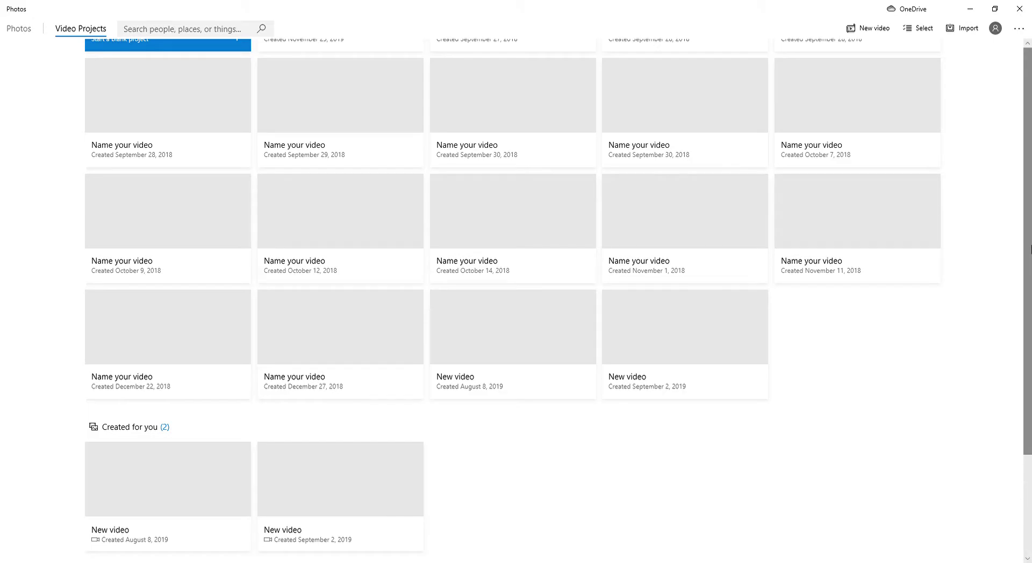
{"action": "scroll", "coordinate": [1031, 295], "scroll_direction": "up", "scroll_amount": 2}
{"action": "scroll", "coordinate": [1031, 295], "scroll_direction": "up", "scroll_amount": 1}
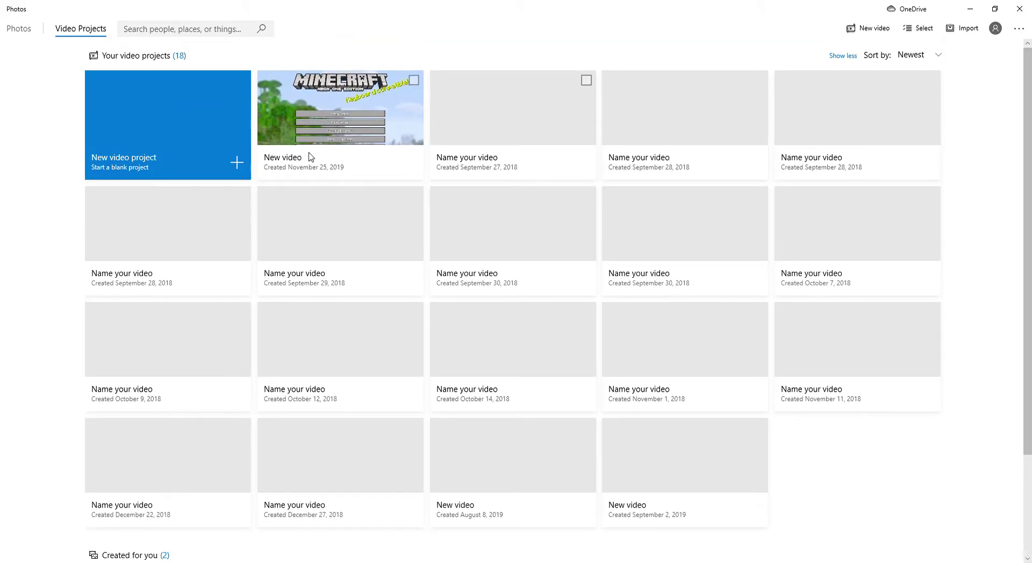
{"action": "left_click", "coordinate": [327, 139]}
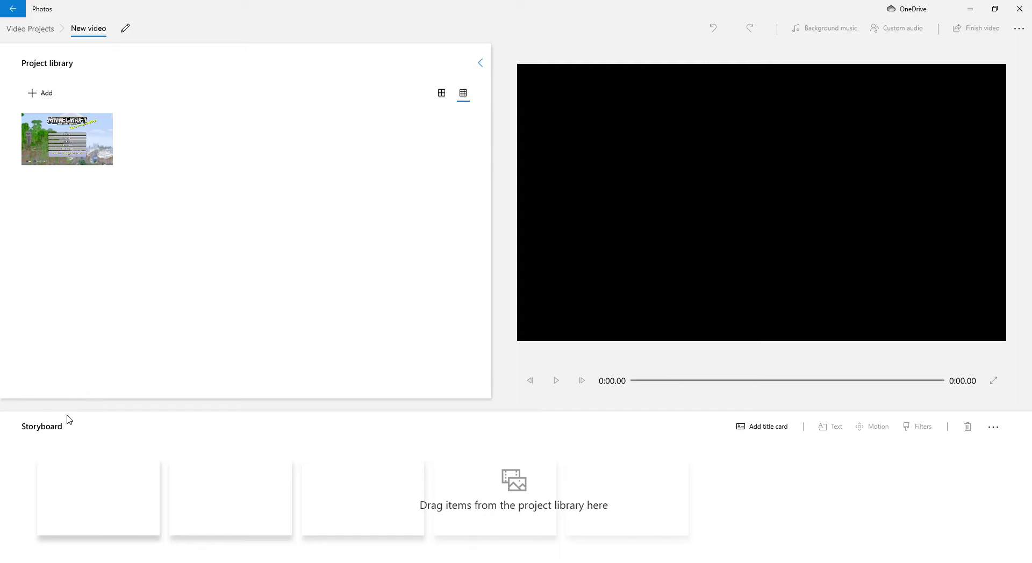
Step: Check the add-media choices, then show the Minecraft library clip as a large thumbnail
{"action": "left_click", "coordinate": [40, 97]}
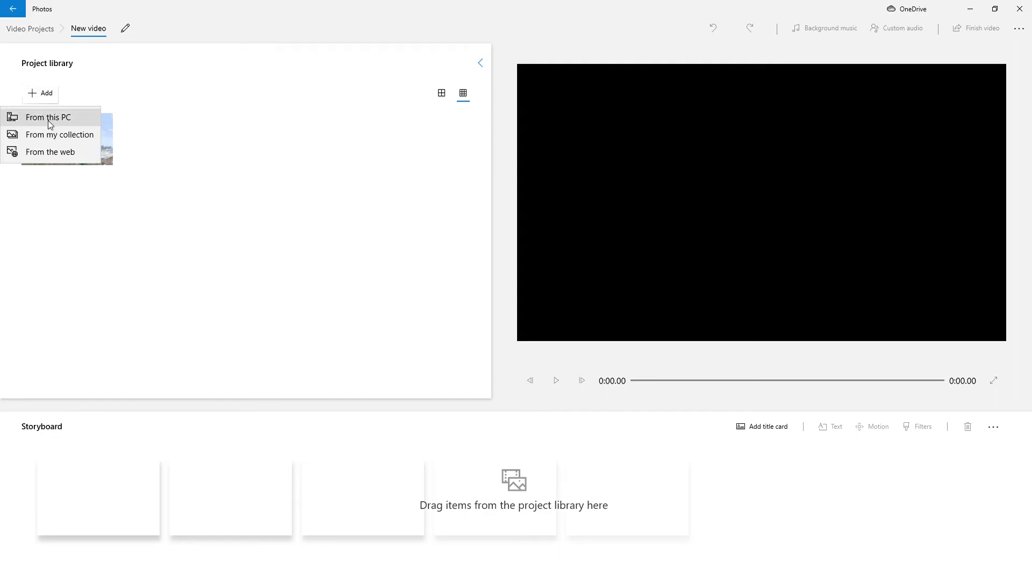
{"action": "left_click", "coordinate": [134, 194]}
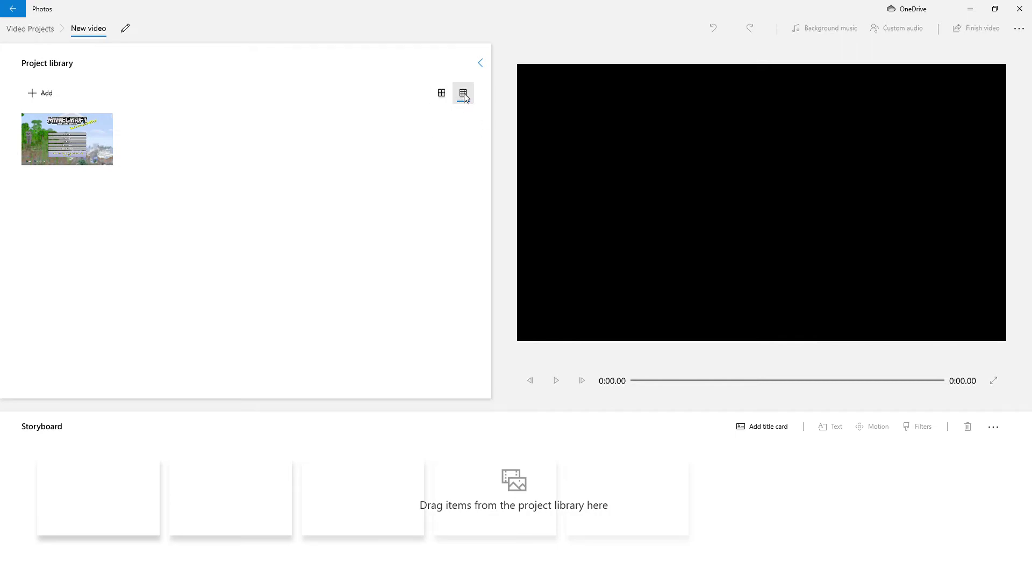
{"action": "left_click", "coordinate": [441, 93]}
{"action": "left_click", "coordinate": [460, 100]}
{"action": "left_click", "coordinate": [440, 94]}
{"action": "mouse_move", "coordinate": [139, 181]}
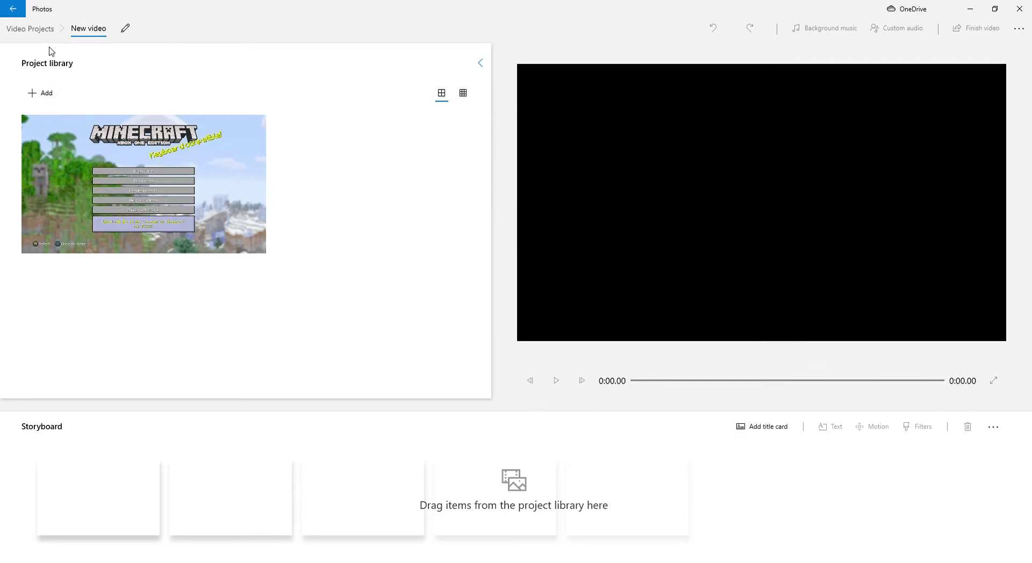
Step: Open an untitled 'Name your video' project, set large library thumbnails, then open the September 28, 2018 project
{"action": "left_click", "coordinate": [13, 10]}
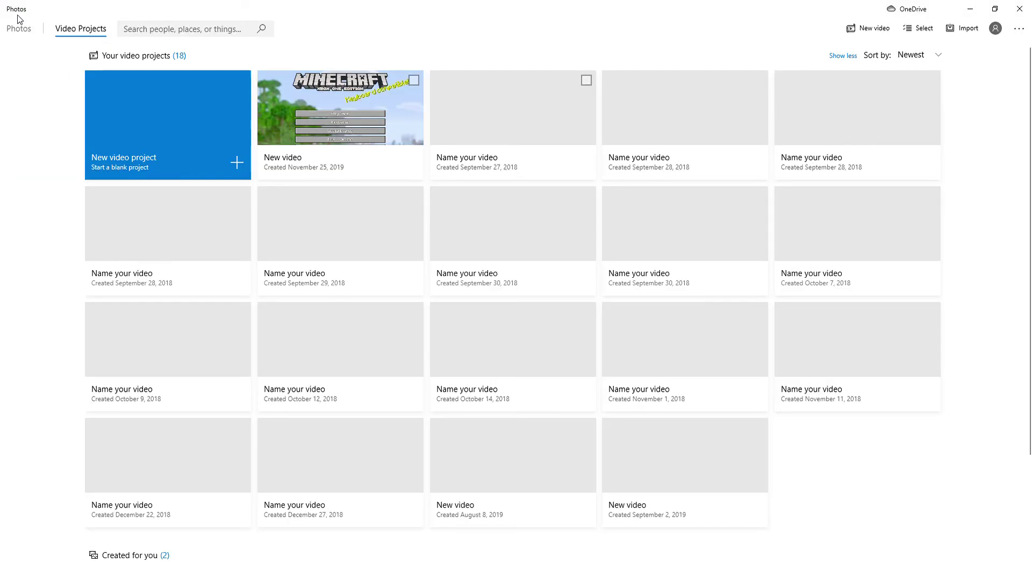
{"action": "left_click", "coordinate": [476, 113]}
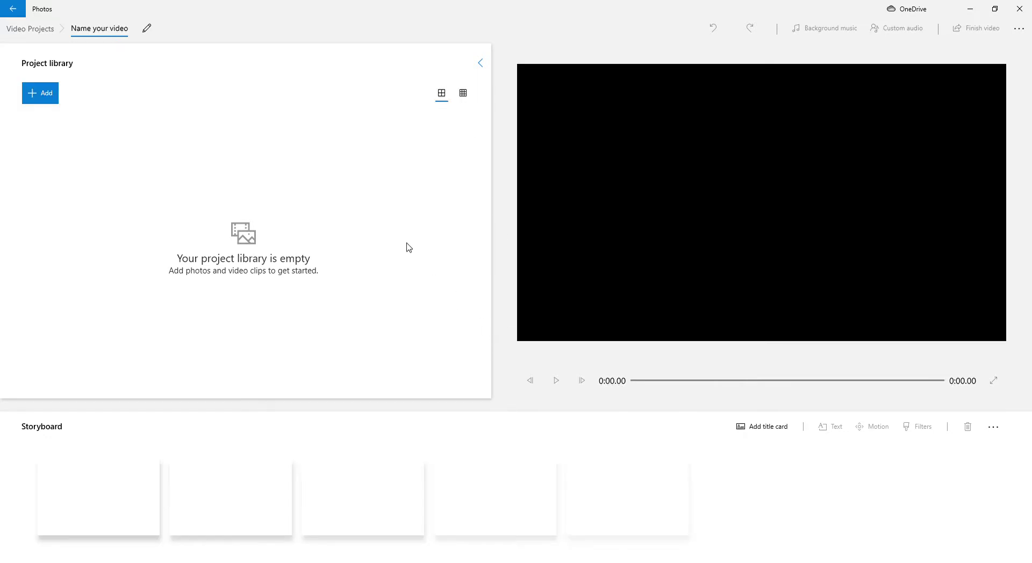
{"action": "left_click", "coordinate": [461, 93]}
{"action": "left_click", "coordinate": [441, 94]}
{"action": "left_click", "coordinate": [460, 96]}
{"action": "left_click", "coordinate": [445, 95]}
{"action": "left_click", "coordinate": [13, 8]}
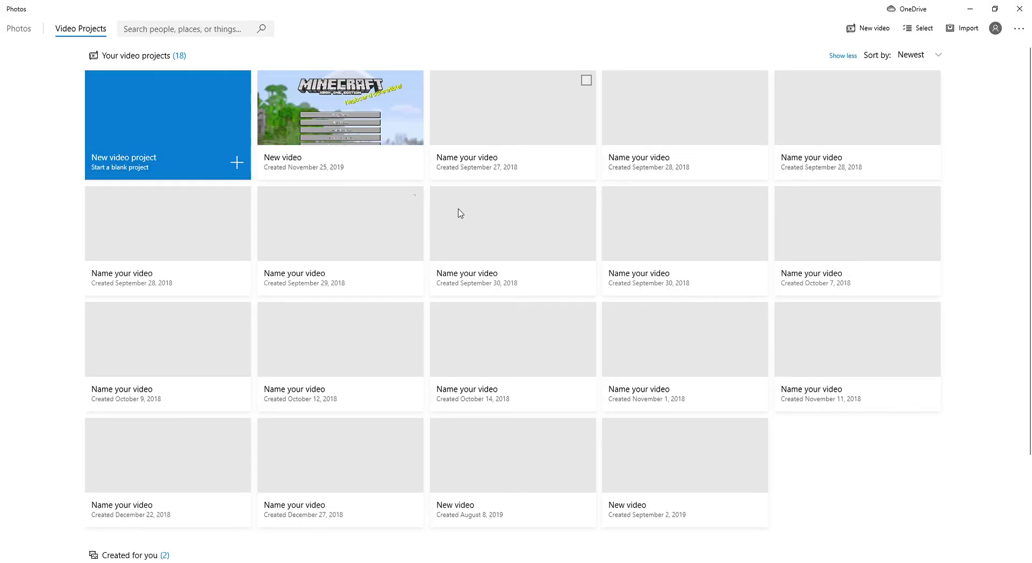
{"action": "left_click", "coordinate": [665, 144]}
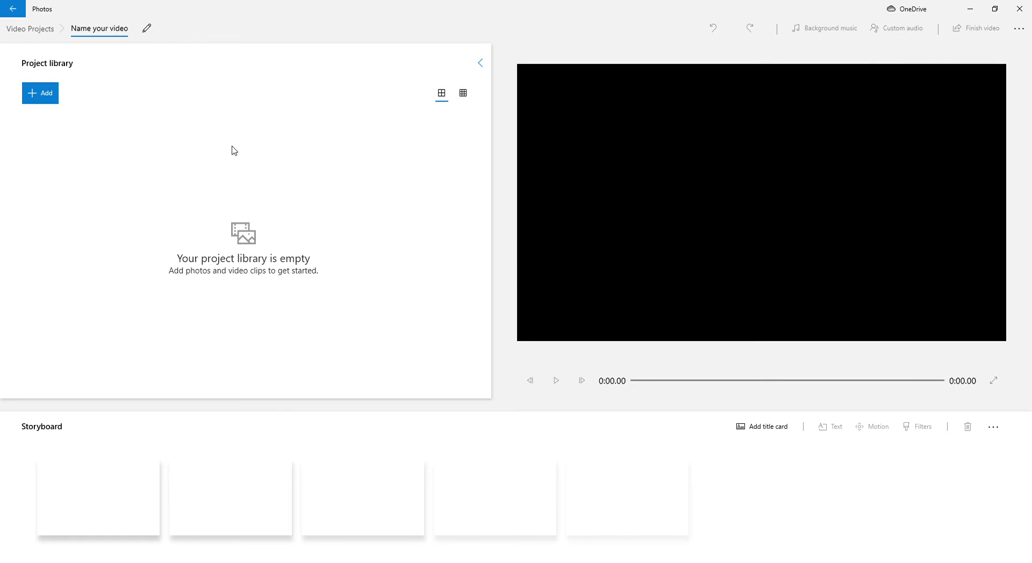
{"action": "left_click", "coordinate": [14, 9]}
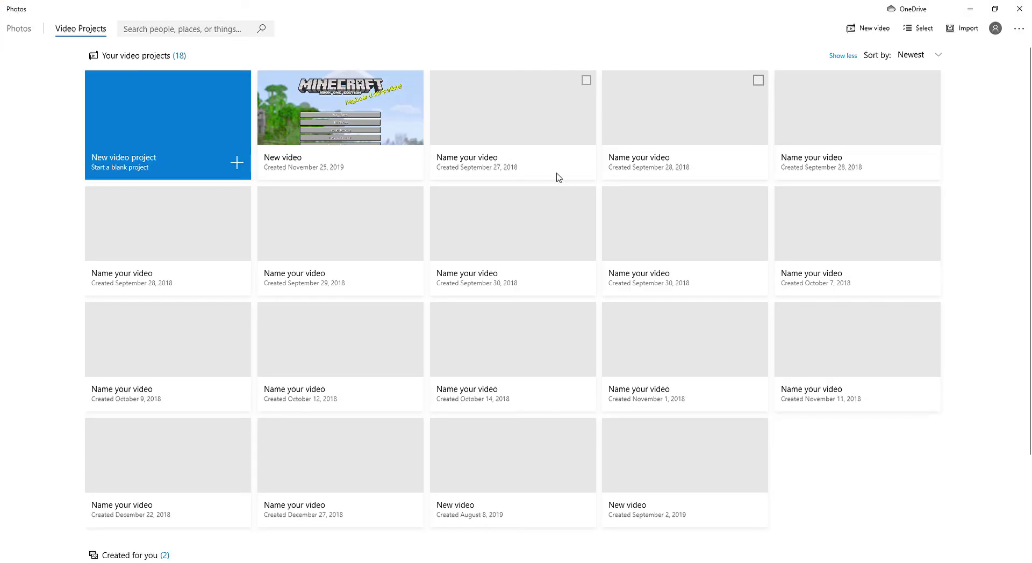
{"action": "left_click", "coordinate": [828, 128]}
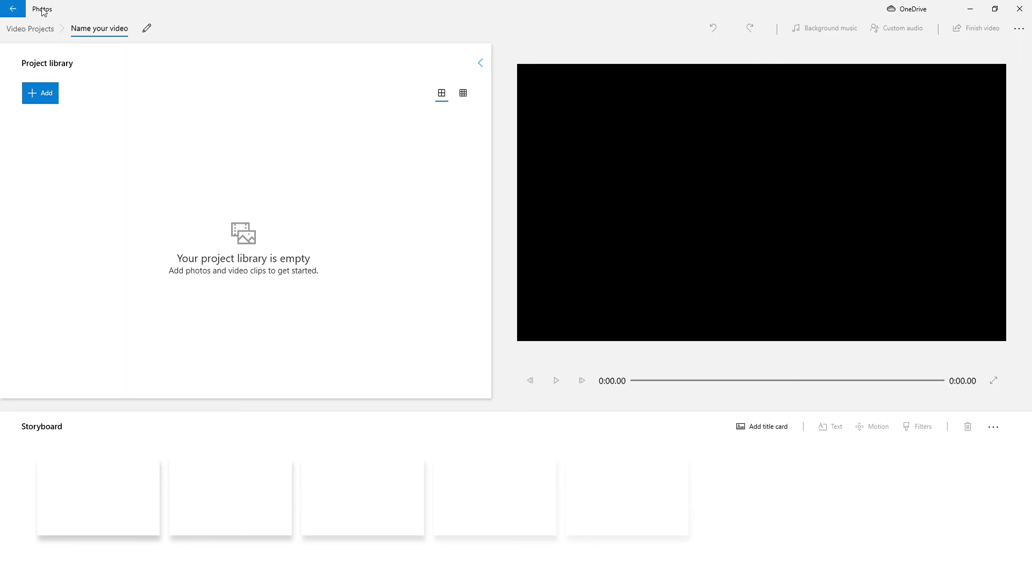
{"action": "left_click", "coordinate": [9, 10]}
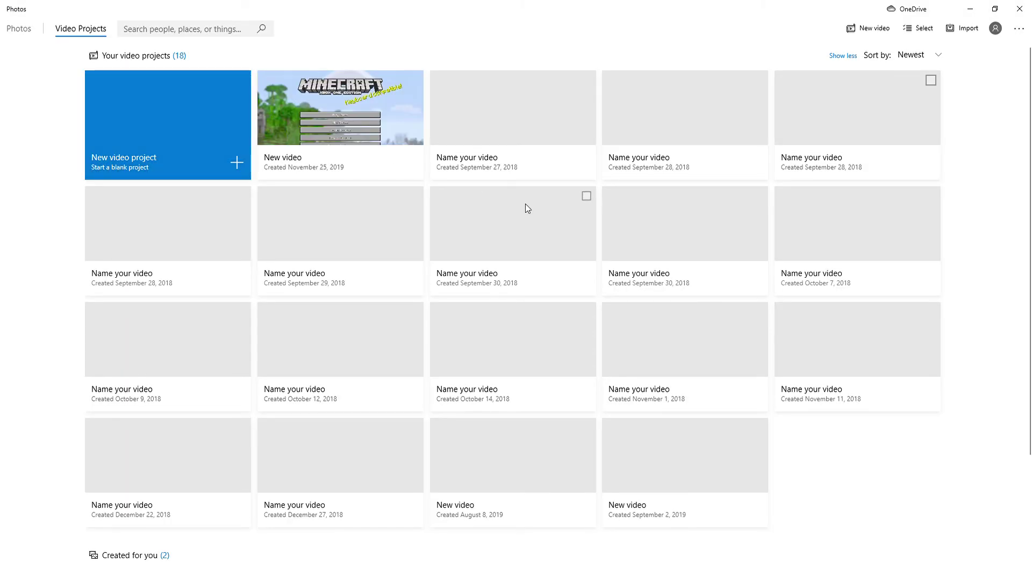
{"action": "left_click", "coordinate": [166, 248]}
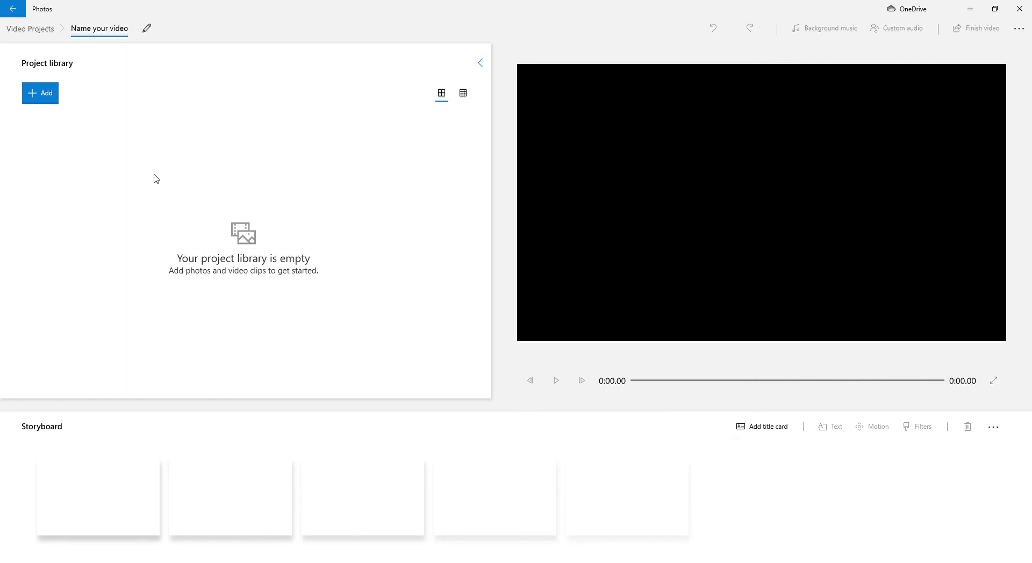
{"action": "left_click", "coordinate": [12, 9]}
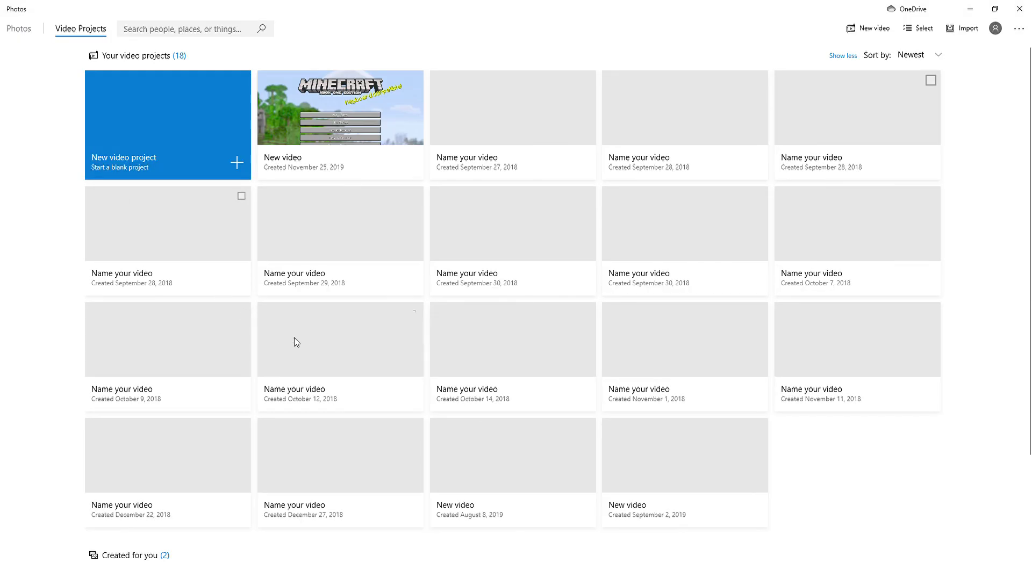
{"action": "left_click", "coordinate": [313, 240]}
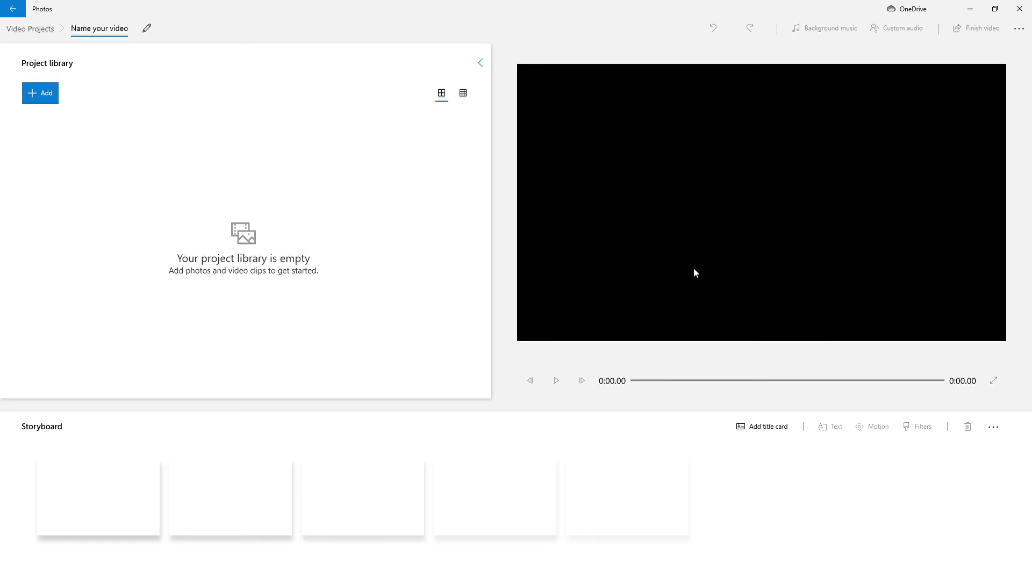
{"action": "left_click", "coordinate": [480, 64]}
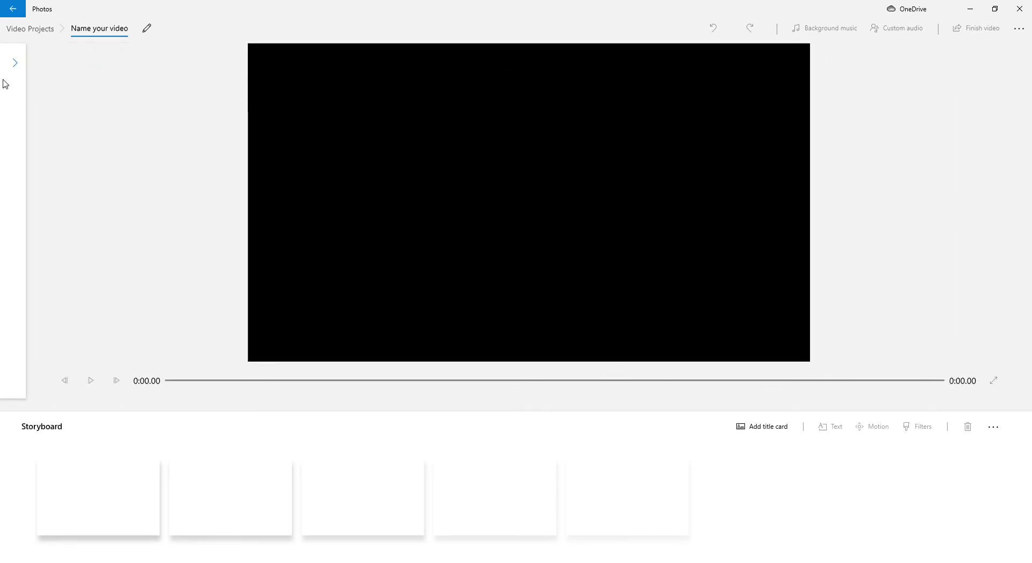
{"action": "left_click", "coordinate": [15, 62]}
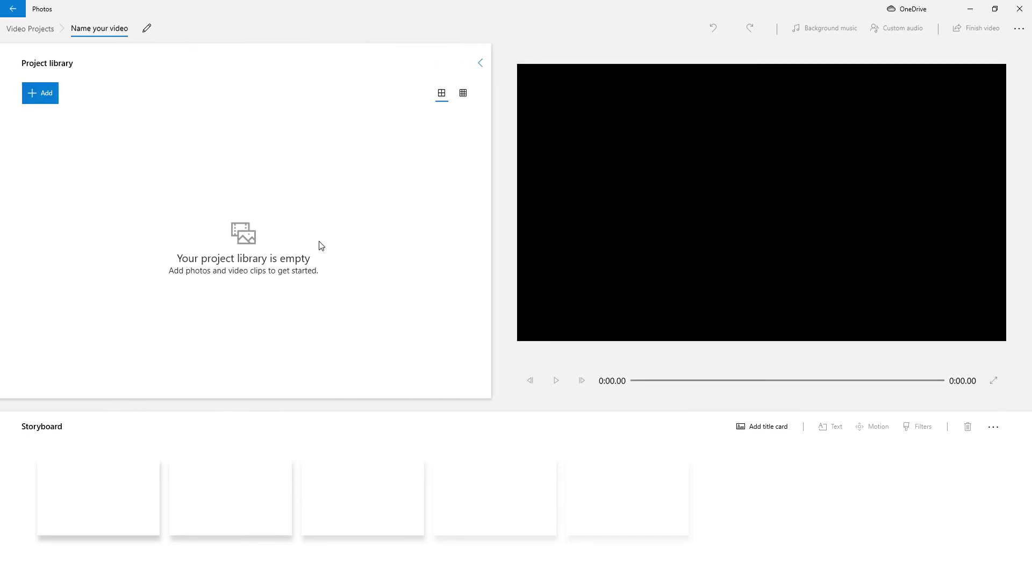
{"action": "left_click", "coordinate": [473, 67]}
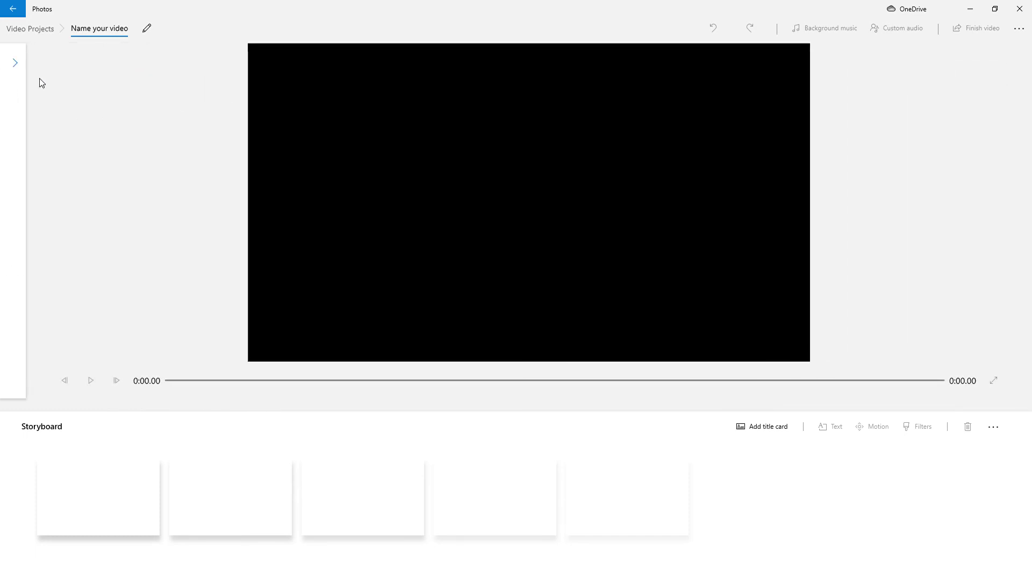
{"action": "left_click", "coordinate": [15, 64]}
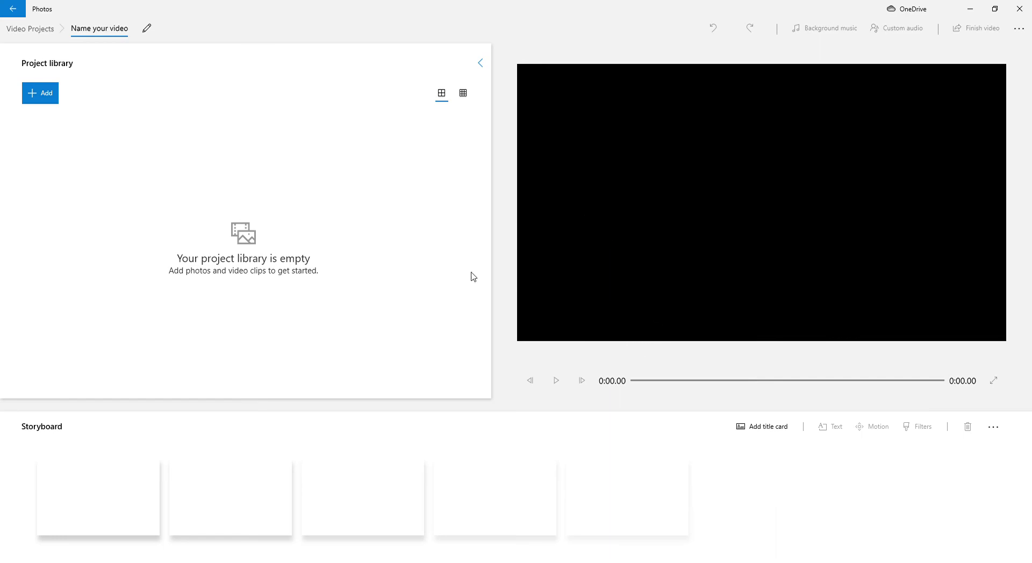
Step: Open the September 30, 2018 project twice, then open the October 7, 2018 'Name your video' project
{"action": "left_click", "coordinate": [13, 9]}
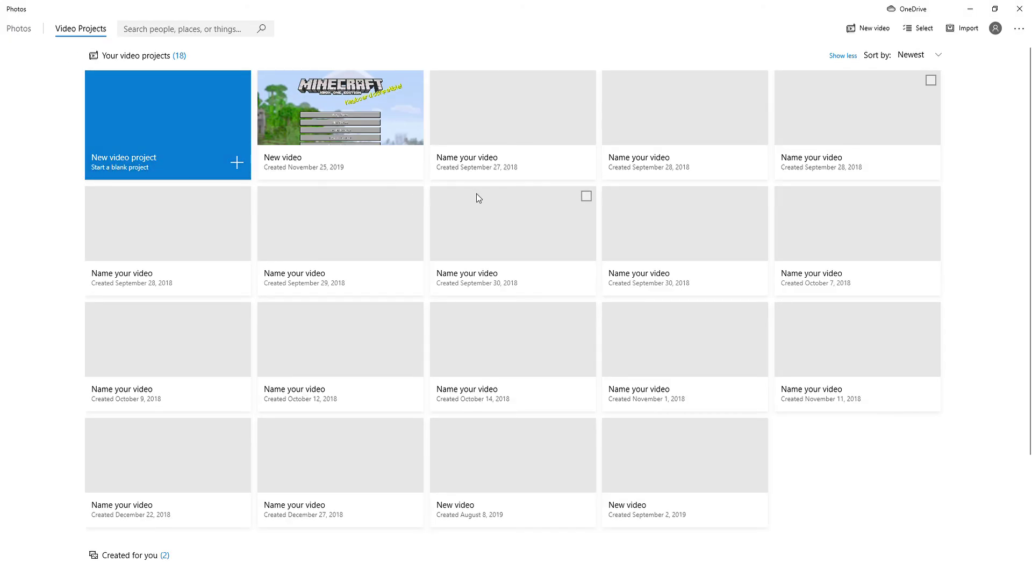
{"action": "left_click", "coordinate": [528, 253]}
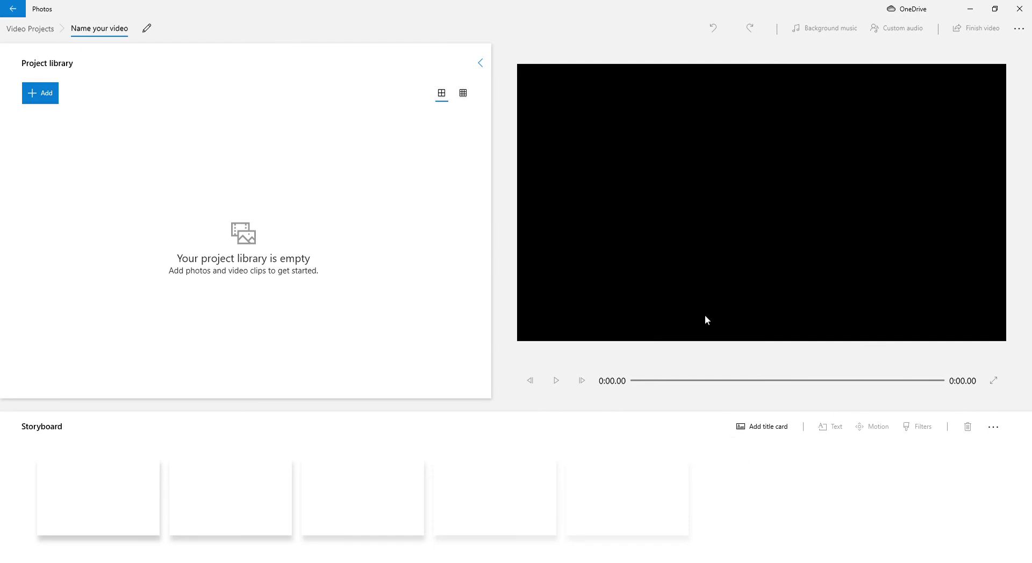
{"action": "left_click", "coordinate": [12, 9]}
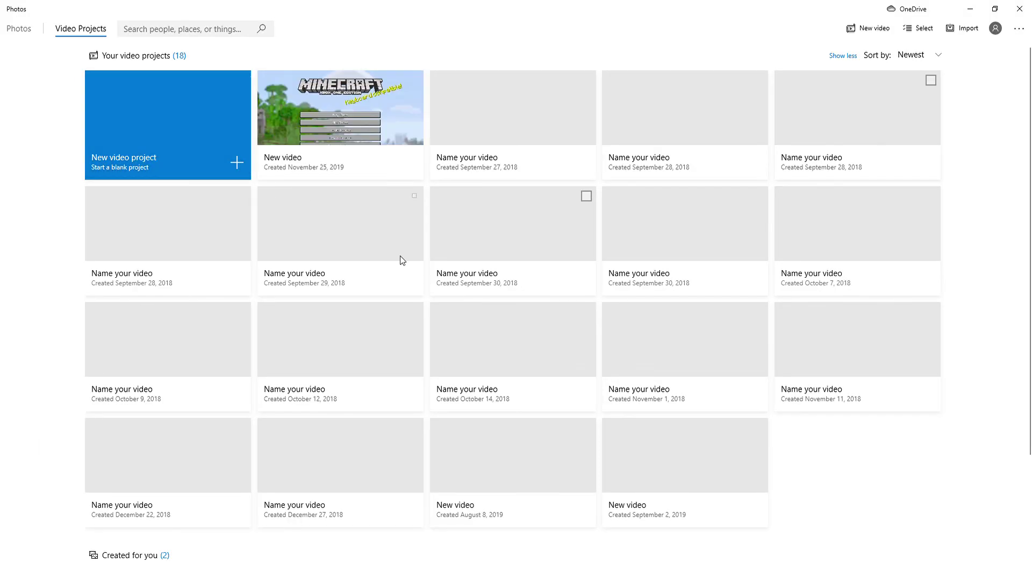
{"action": "left_click", "coordinate": [657, 255]}
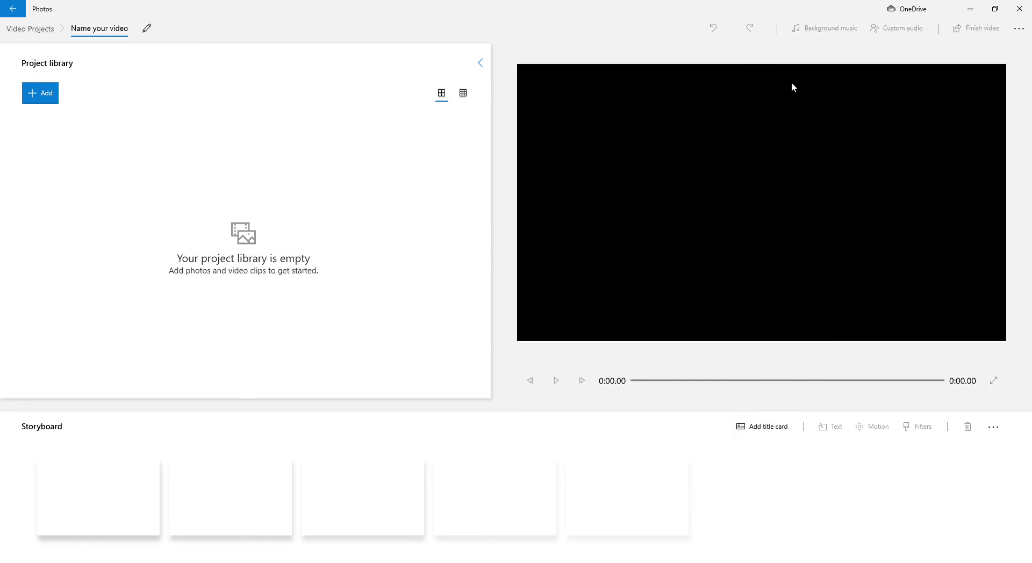
{"action": "left_click", "coordinate": [12, 8]}
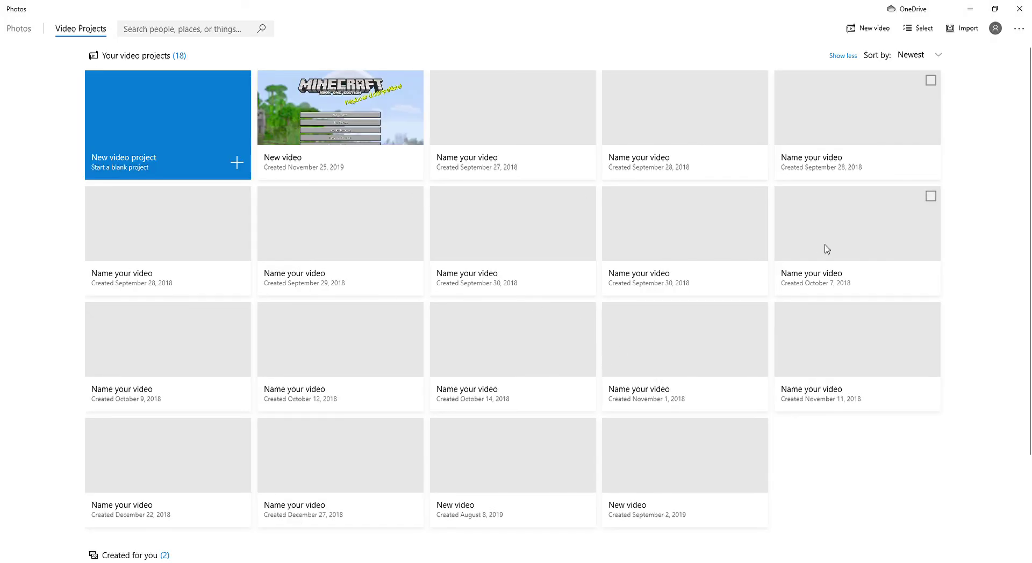
{"action": "left_click", "coordinate": [803, 246]}
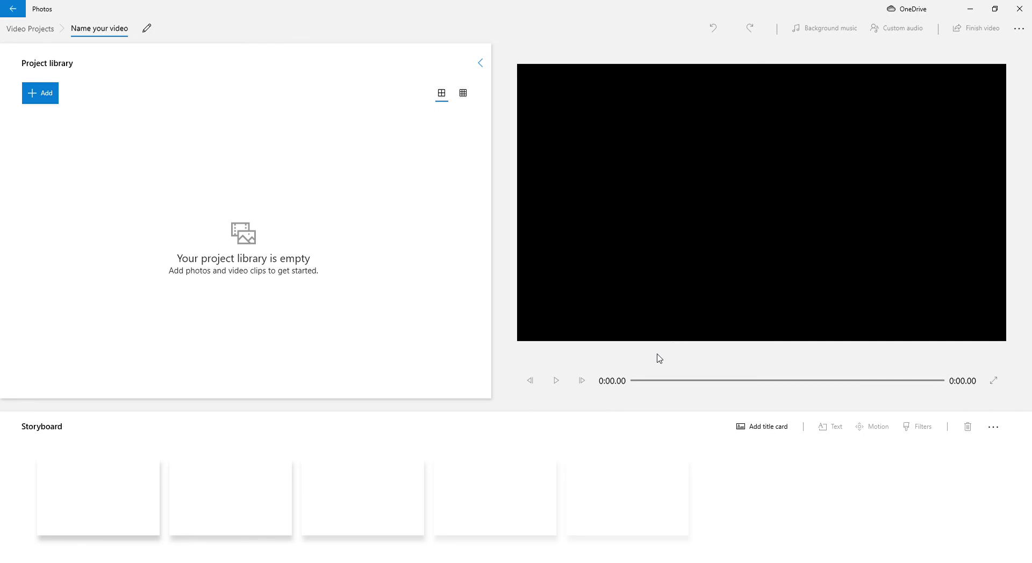